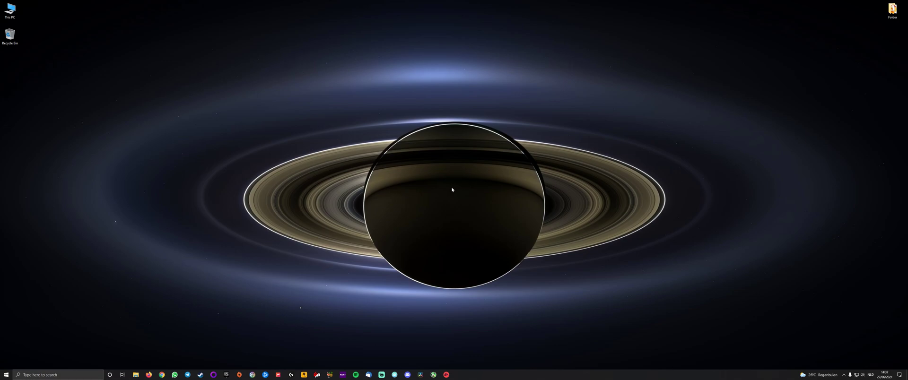
- Open the NVIDIA Control Panel from the desktop context menu
right_click(388, 188)
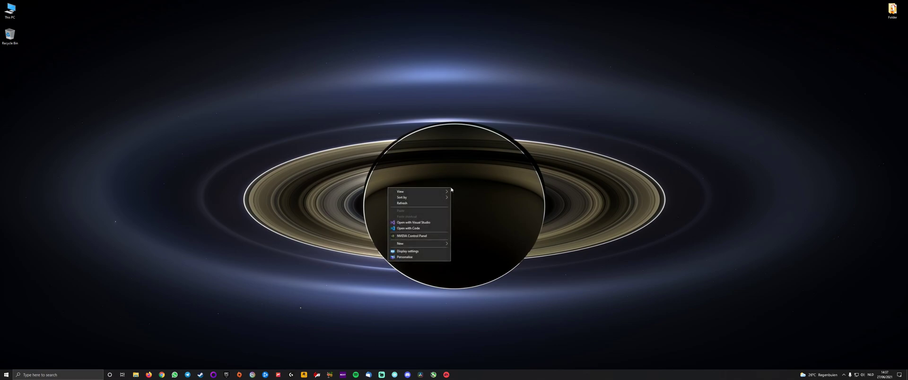
left_click(421, 236)
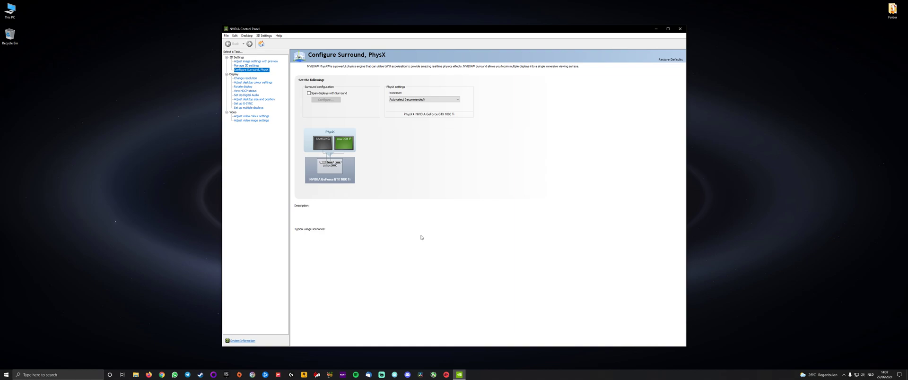
- Select 'Use the advanced 3D image settings' and go to the Manage 3D Settings page
left_click(271, 62)
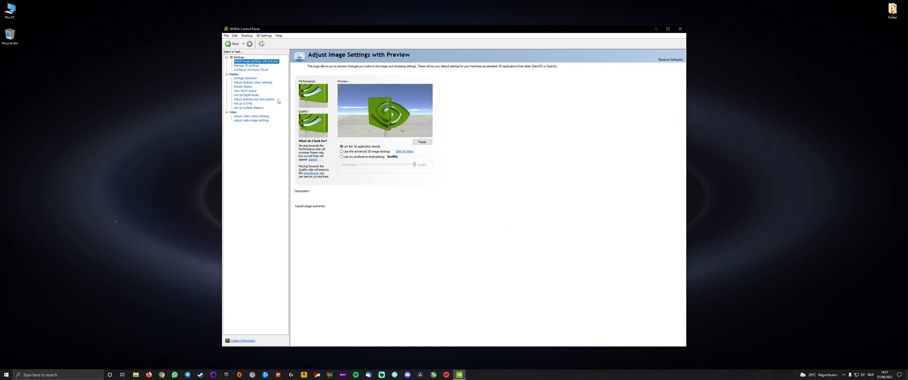
mouse_move(346, 153)
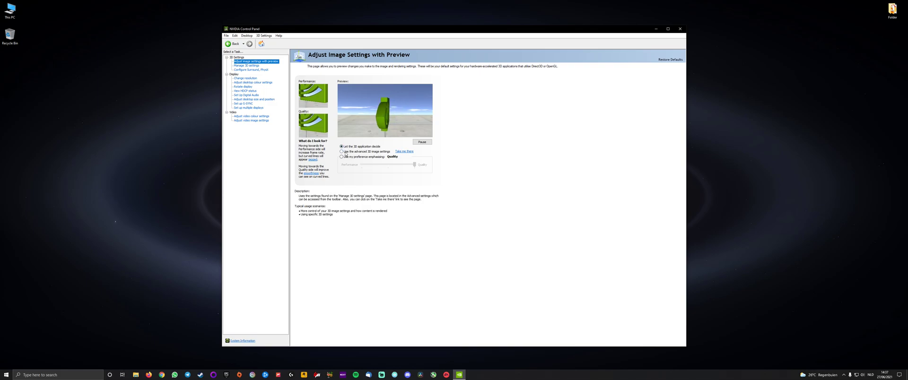
left_click(350, 152)
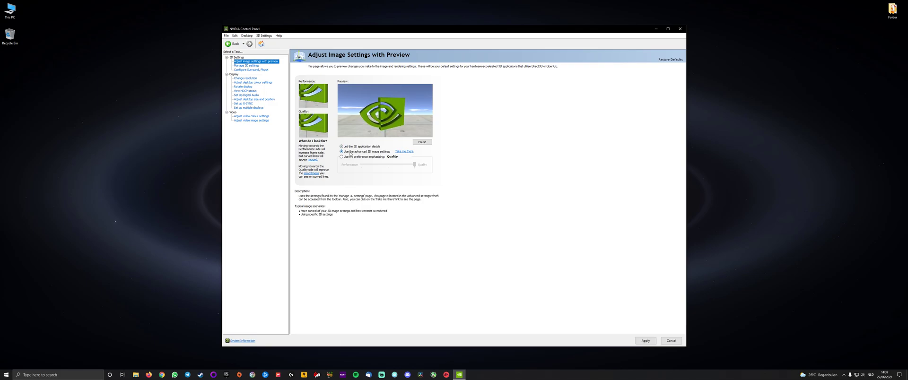
left_click(405, 151)
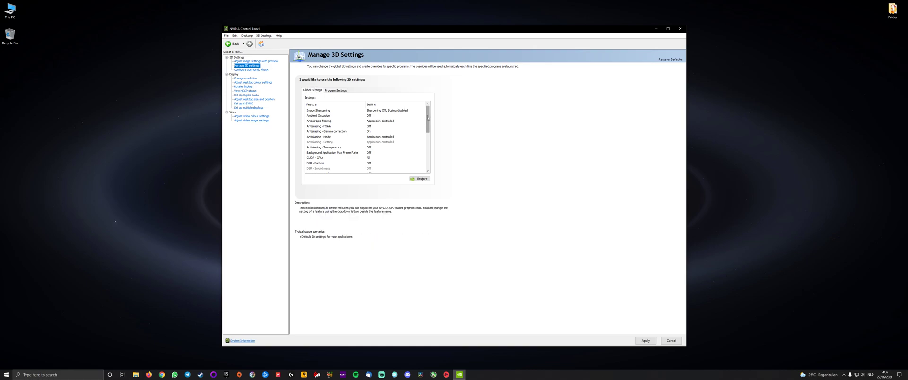
- Set the global Power management mode to Prefer maximum performance
left_click_drag(428, 118, 428, 134)
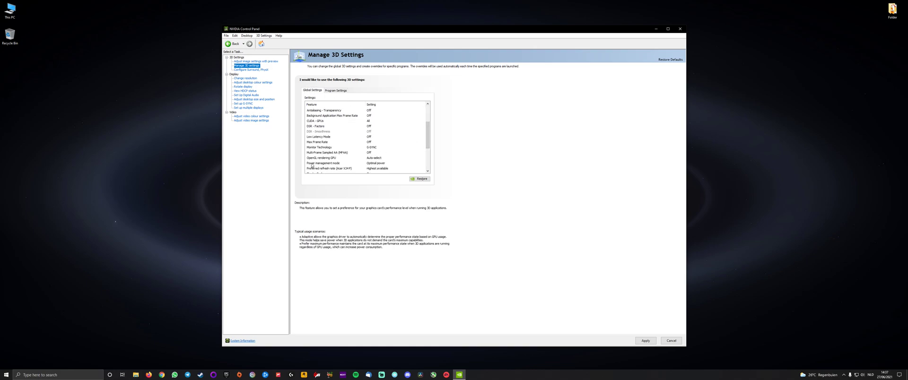
left_click(373, 164)
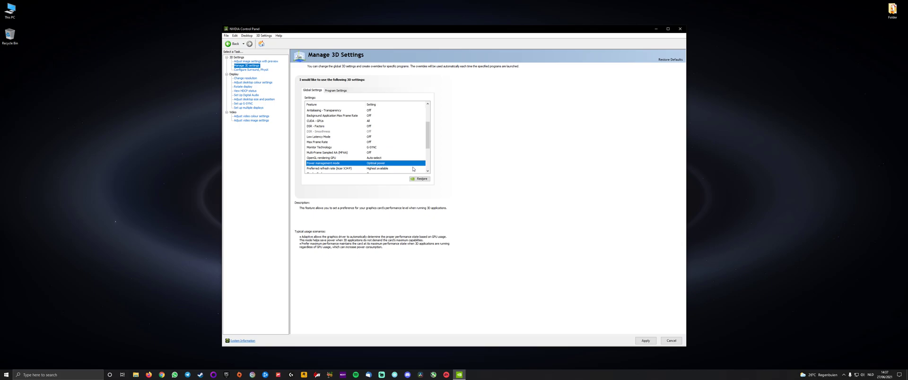
left_click(411, 163)
left_click(417, 176)
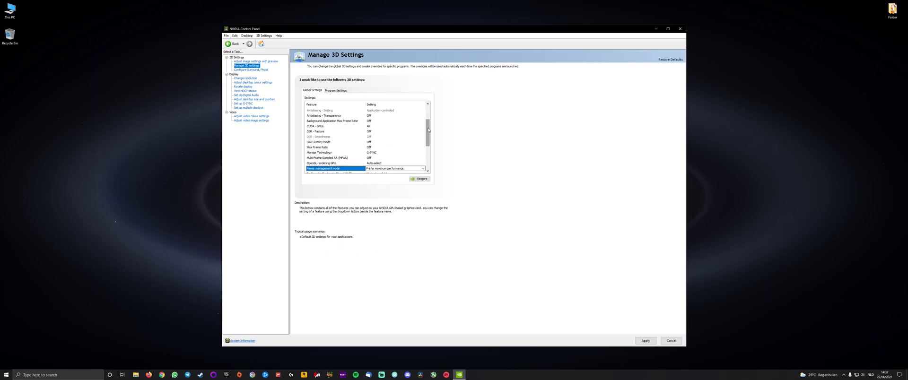
- Keep refresh rate at Highest available, set Texture filtering - Quality to High performance, then switch to Program Settings
scroll(429, 129, "down", 3)
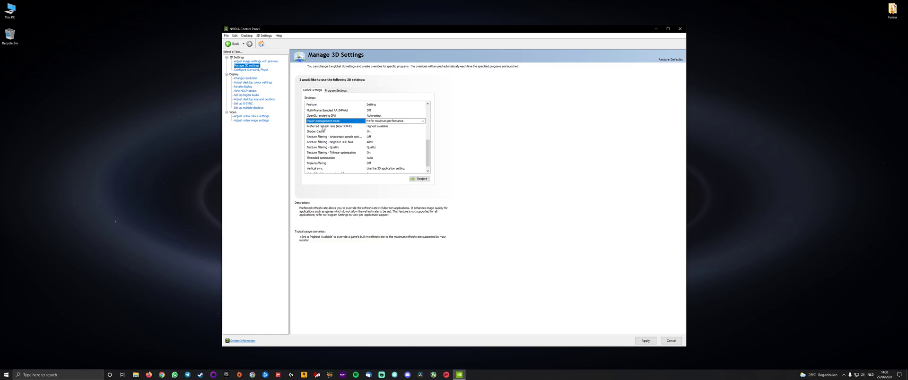
left_click(384, 127)
left_click(383, 126)
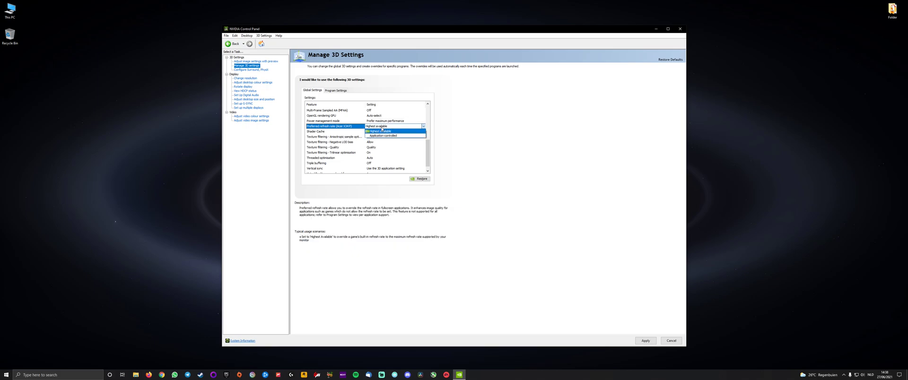
left_click(386, 132)
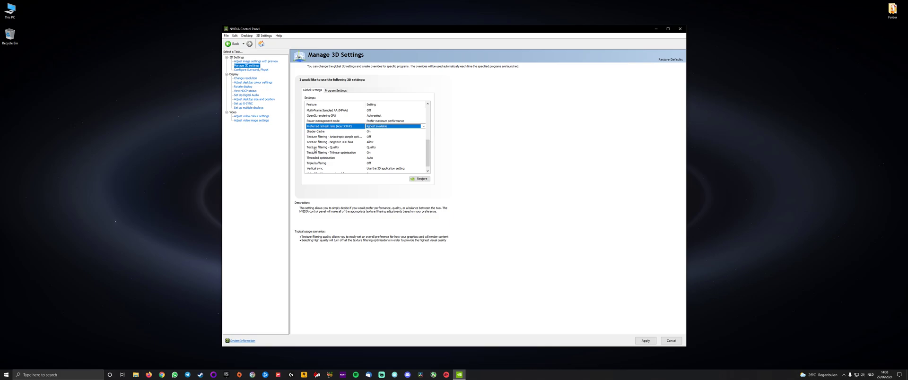
left_click(378, 148)
left_click(394, 158)
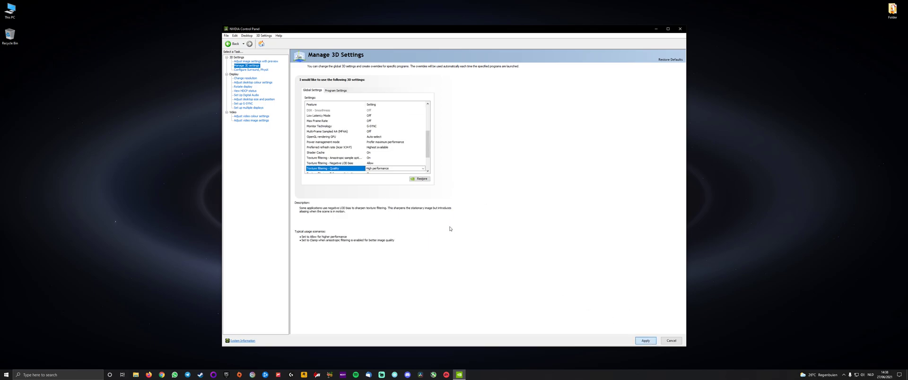
left_click(336, 91)
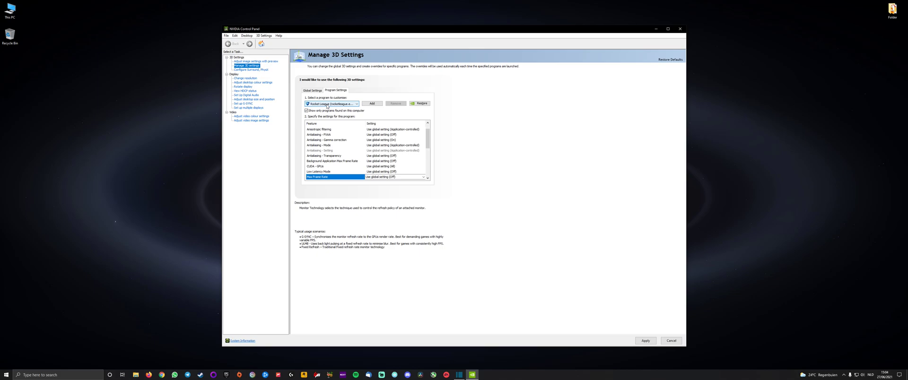
- Turn on Rocket League's Max Frame Rate limit at 116 FPS
left_click(396, 177)
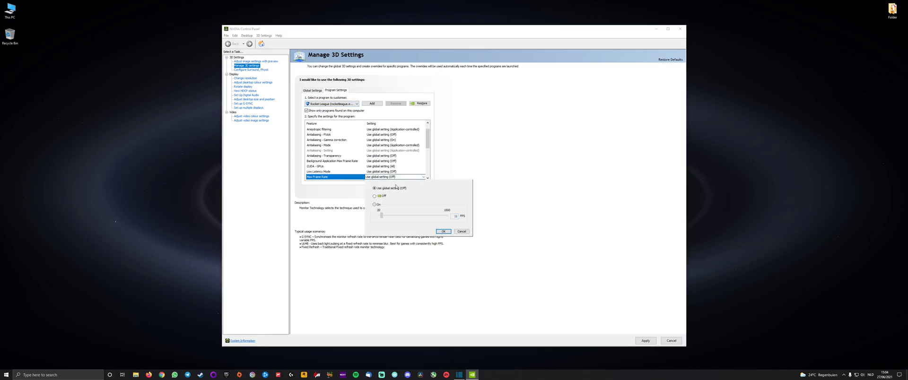
left_click(374, 205)
type("116")
left_click(444, 232)
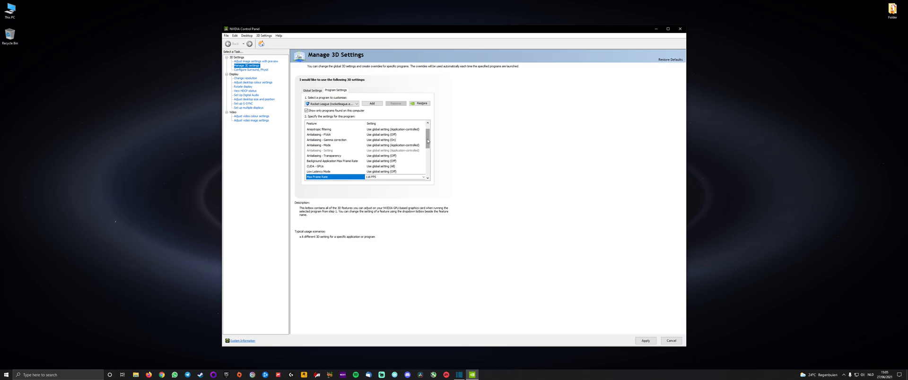
- Set Rocket League's Vertical sync option to On
left_click_drag(428, 140, 427, 177)
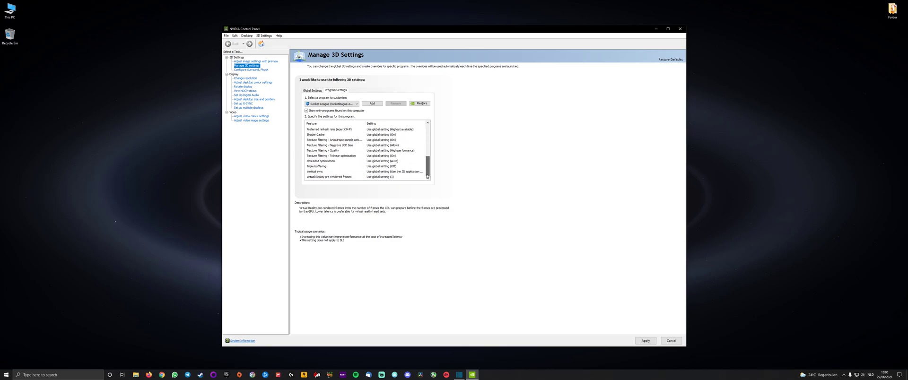
left_click(386, 174)
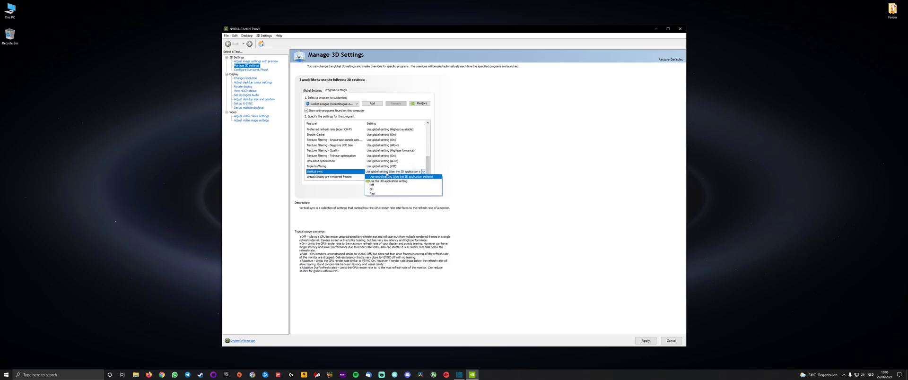
left_click(383, 191)
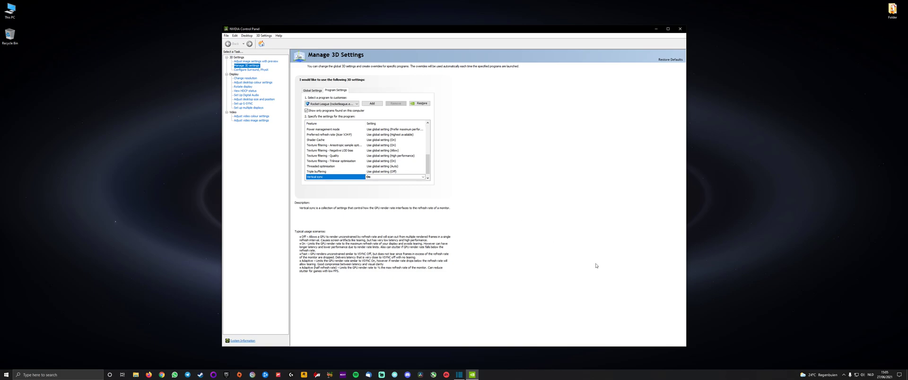
- Revert Rocket League's Vertical sync to 'Use the 3D application setting'
left_click(379, 177)
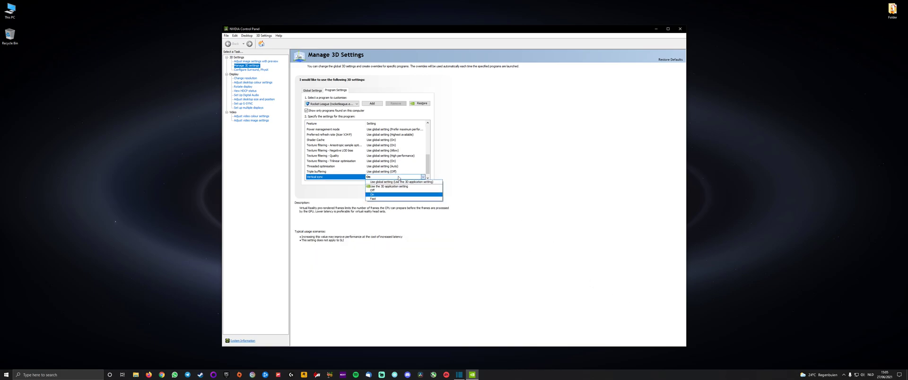
left_click(380, 187)
scroll(377, 159, "up", 3)
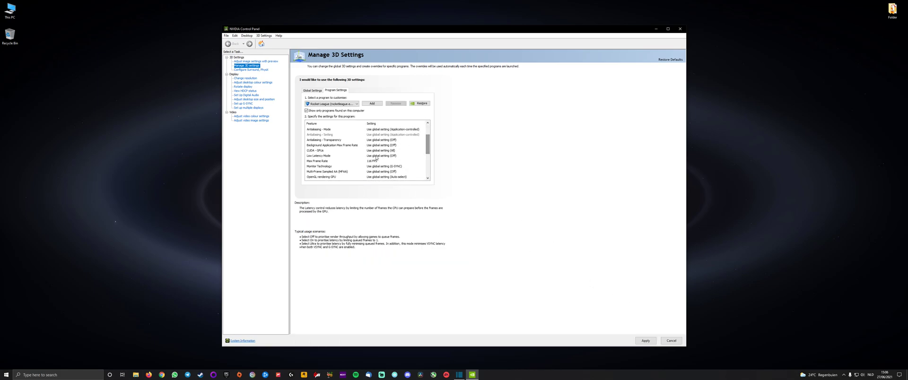
- Return Rocket League's Max Frame Rate to 'Use global setting'
left_click(374, 161)
left_click(384, 176)
left_click(444, 218)
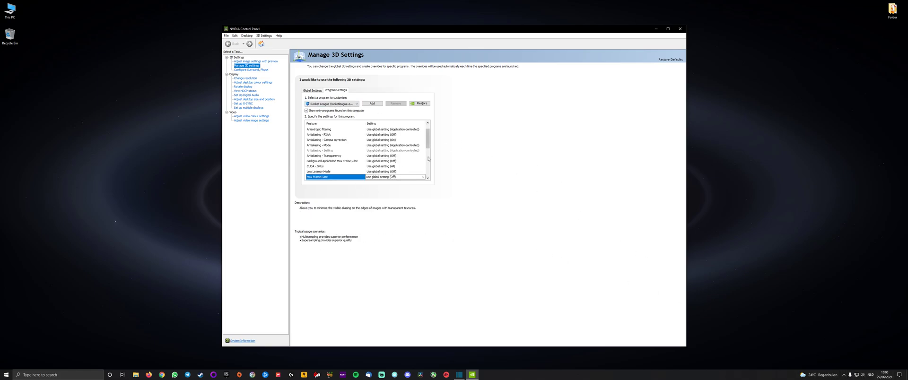
scroll(426, 145, "down", 1)
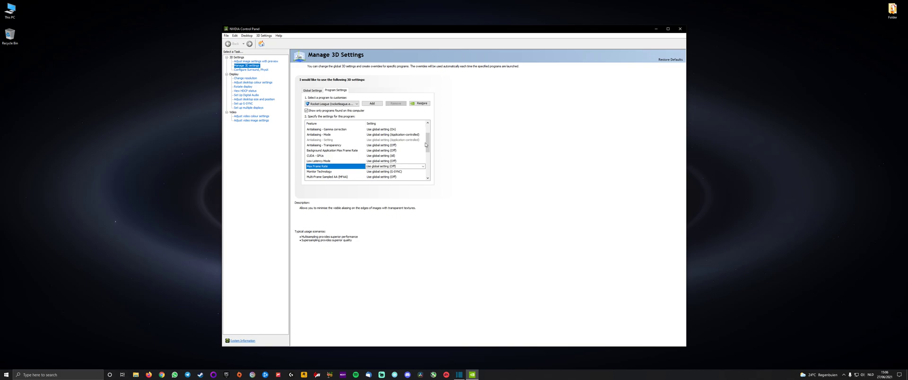
- Turn Rocket League's Max Frame Rate limit on at 100 FPS
left_click(404, 166)
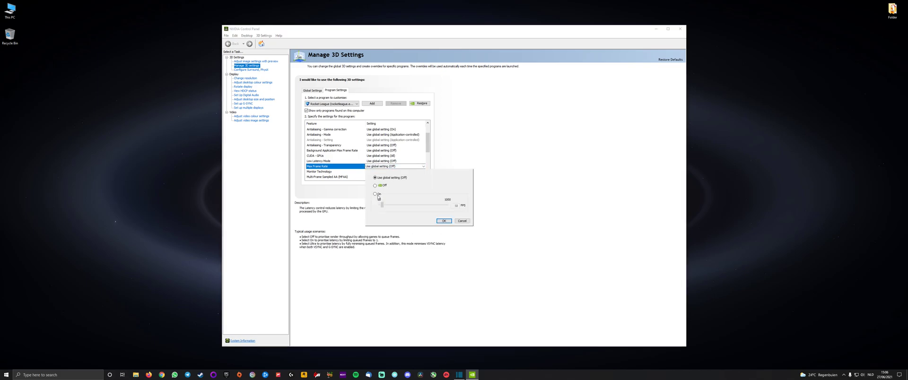
left_click(377, 195)
type("100")
left_click(445, 220)
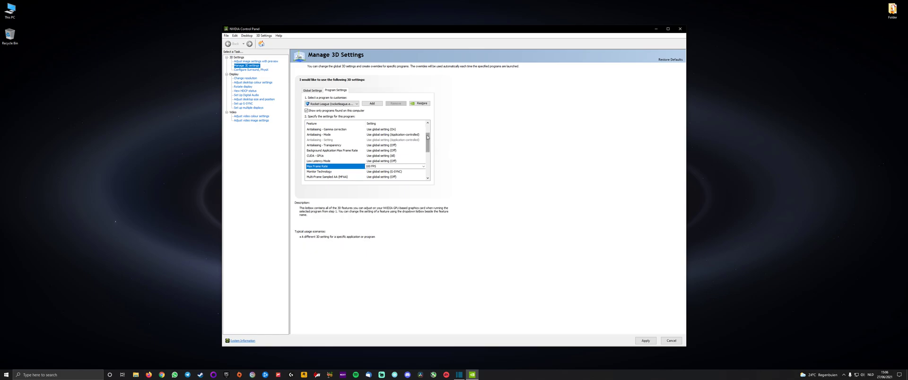
- Switch Rocket League's Vertical sync to On and recheck its choices
left_click_drag(428, 138, 427, 160)
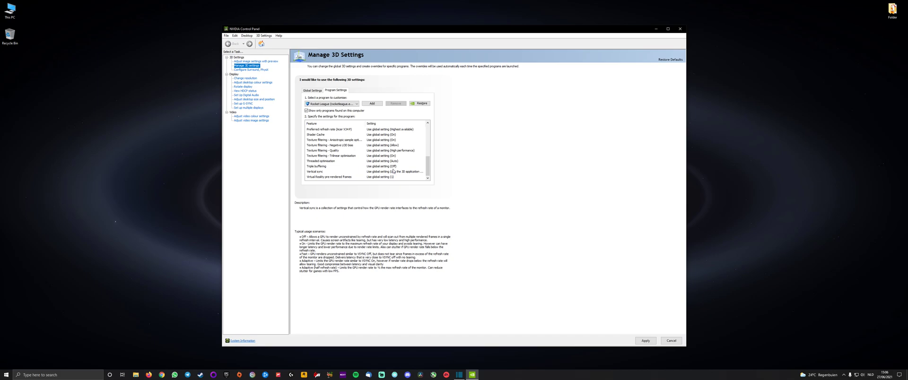
left_click(395, 171)
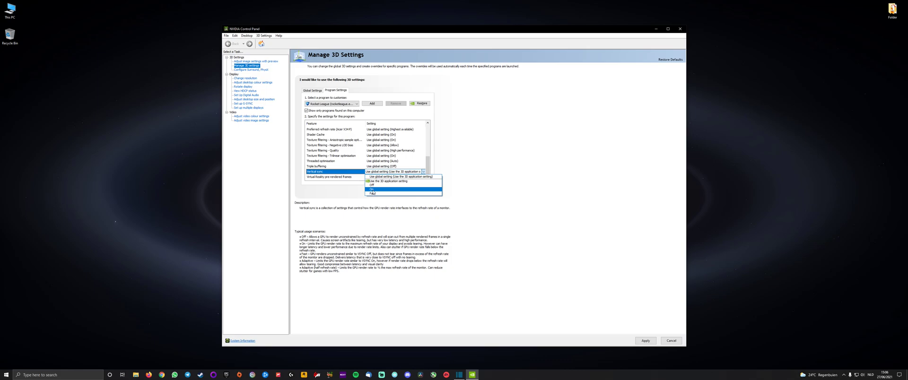
left_click(372, 190)
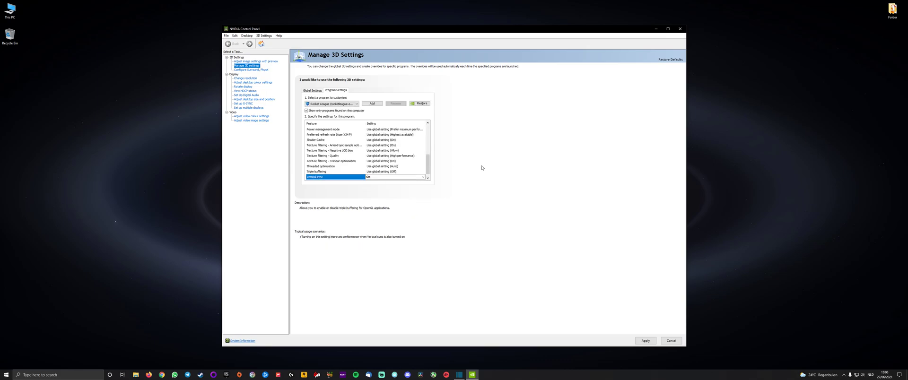
left_click(424, 177)
left_click(316, 91)
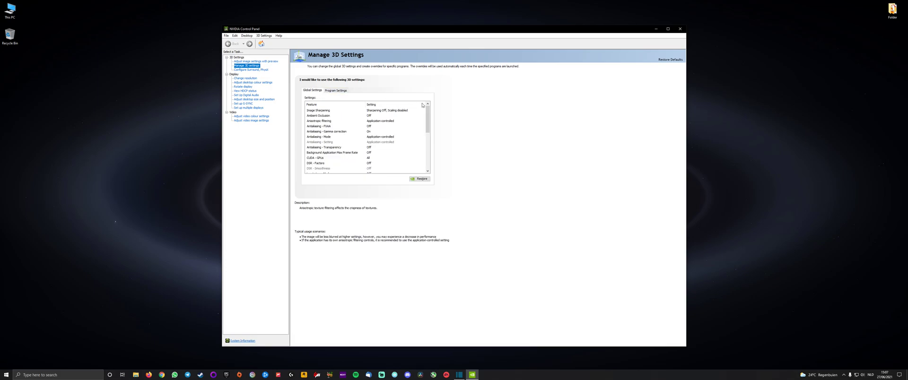
scroll(410, 131, "down", 10)
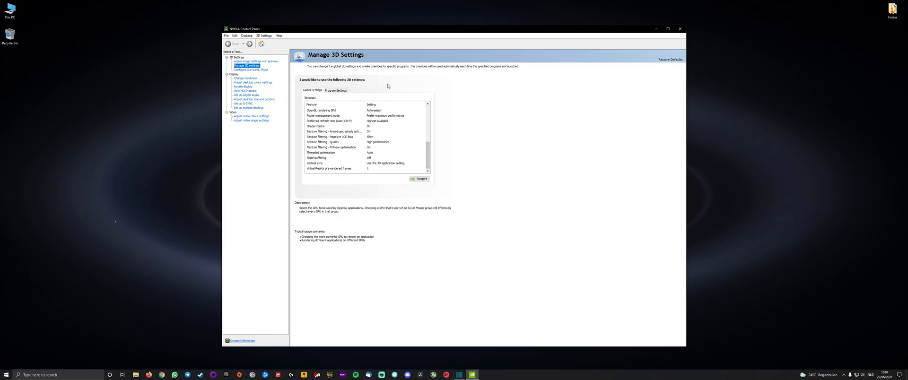
left_click(337, 91)
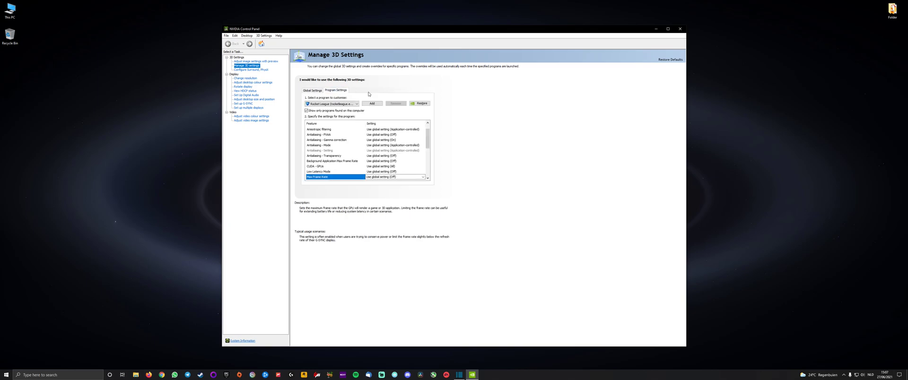